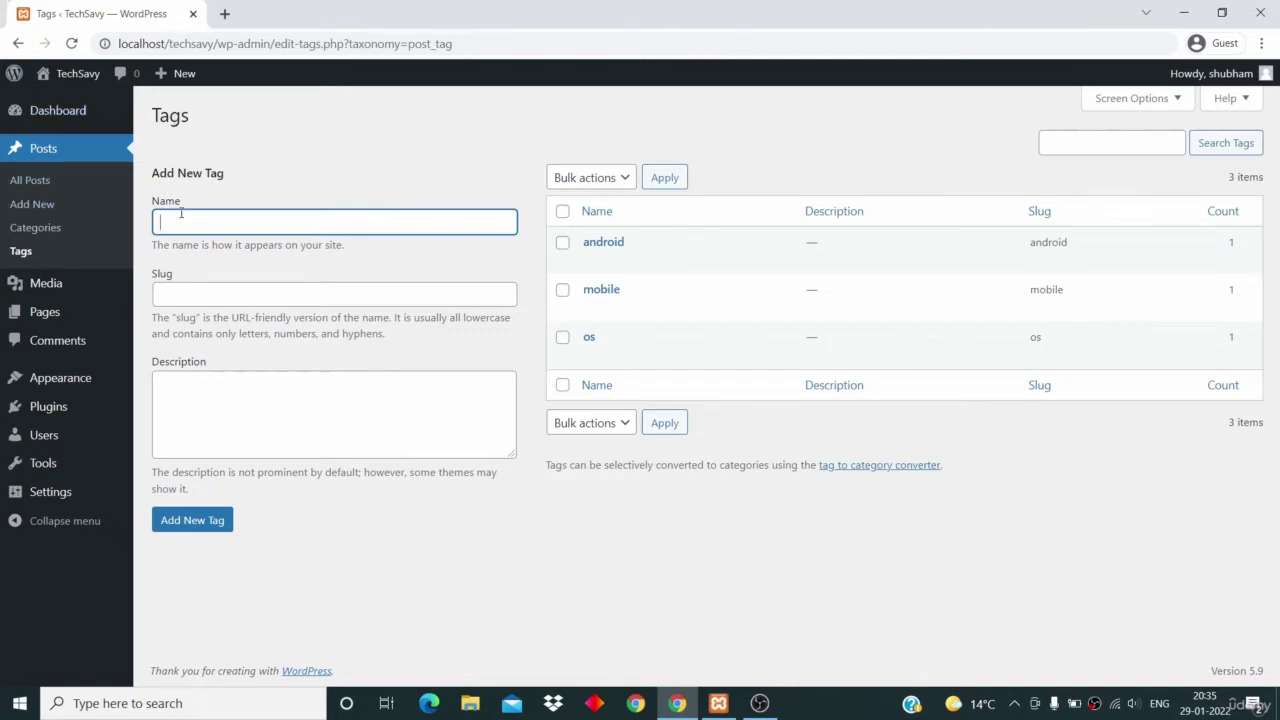
# - Enter "android10" as both the name and the slug of the new tag
pyautogui.write('android10')
pyautogui.click(195, 298)
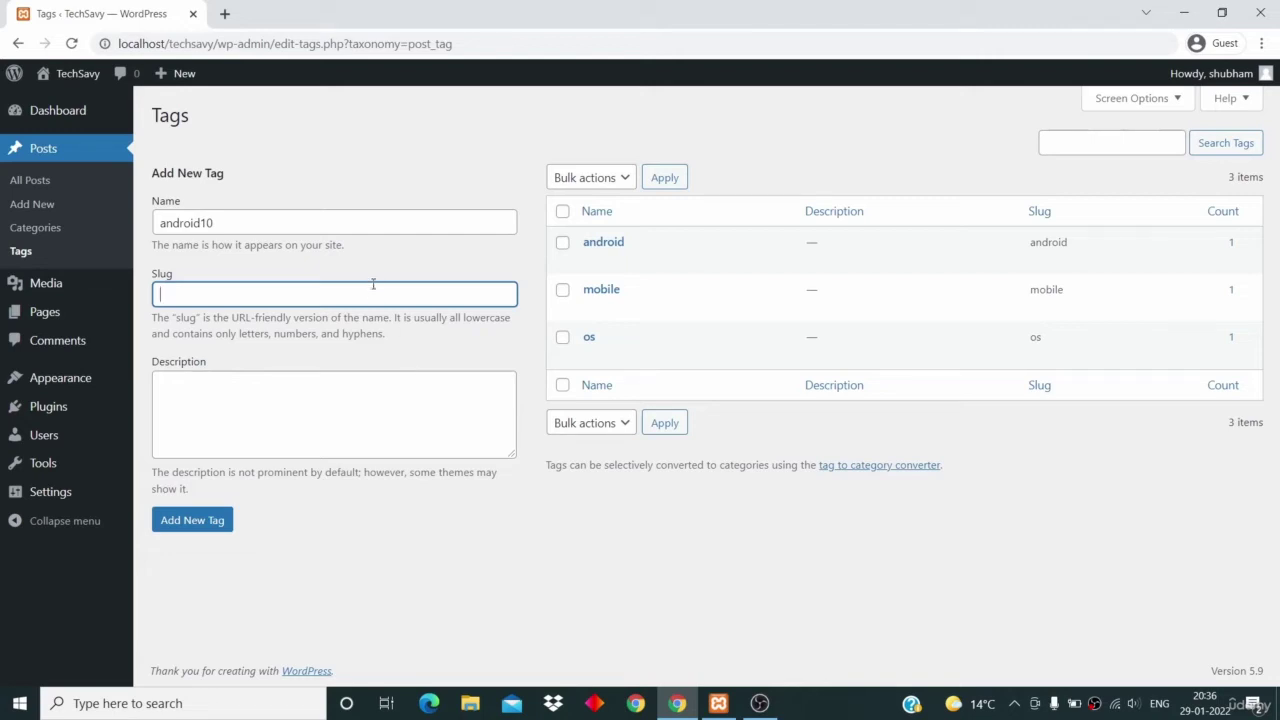
pyautogui.write('android10')
# - Enter the description "All about Android 10" for the new tag and add the tag
pyautogui.click(252, 419)
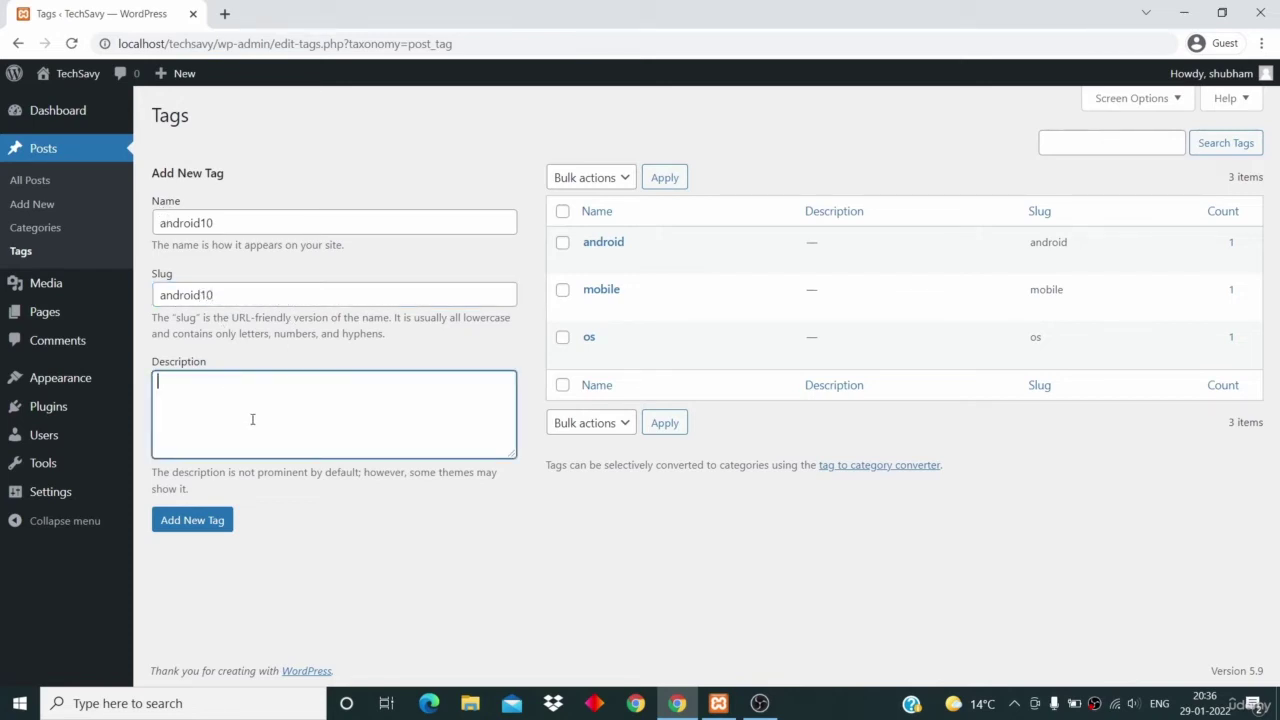
pyautogui.write('All about android 10')
pyautogui.press('Left')
pyautogui.press('Left')
pyautogui.press('Left')
pyautogui.press('Left')
pyautogui.press('Left')
pyautogui.press('Left')
pyautogui.press('Left')
pyautogui.press('BackSpace')
pyautogui.write('A')
pyautogui.click(214, 521)
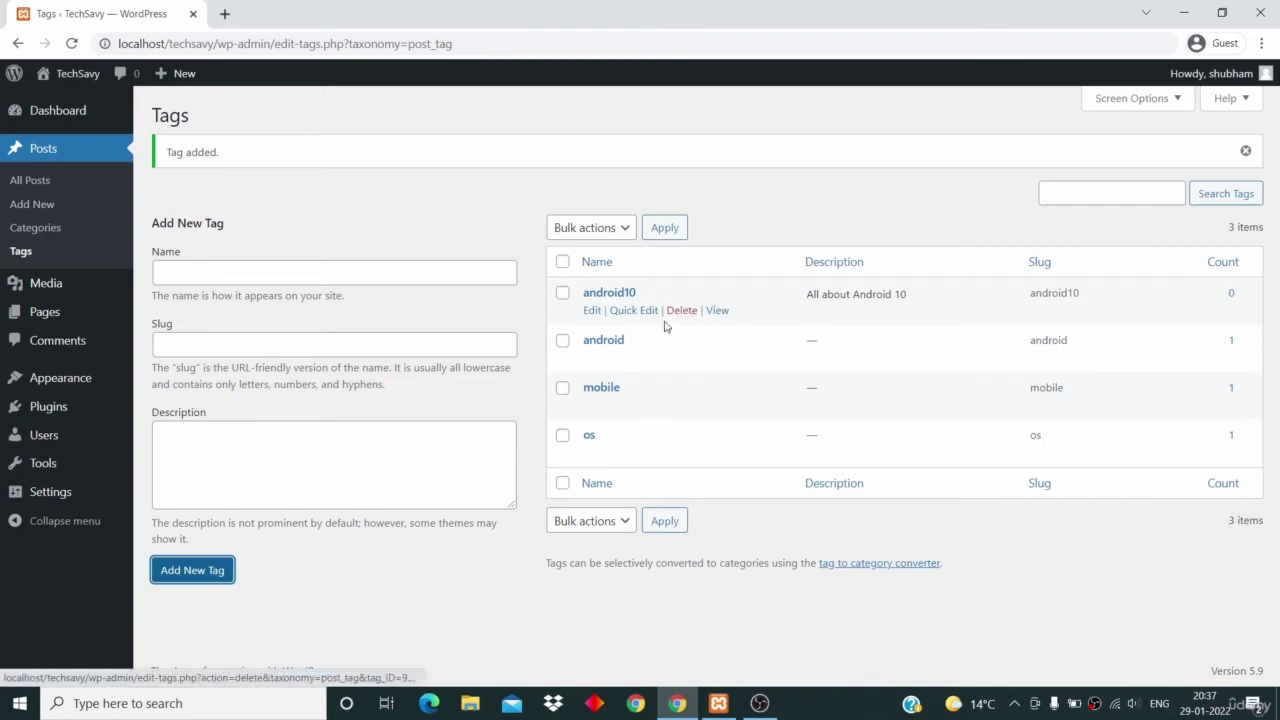
# - Rename the android10 tag to "Android10" on its full edit page, update it and return to the tag list
pyautogui.click(592, 311)
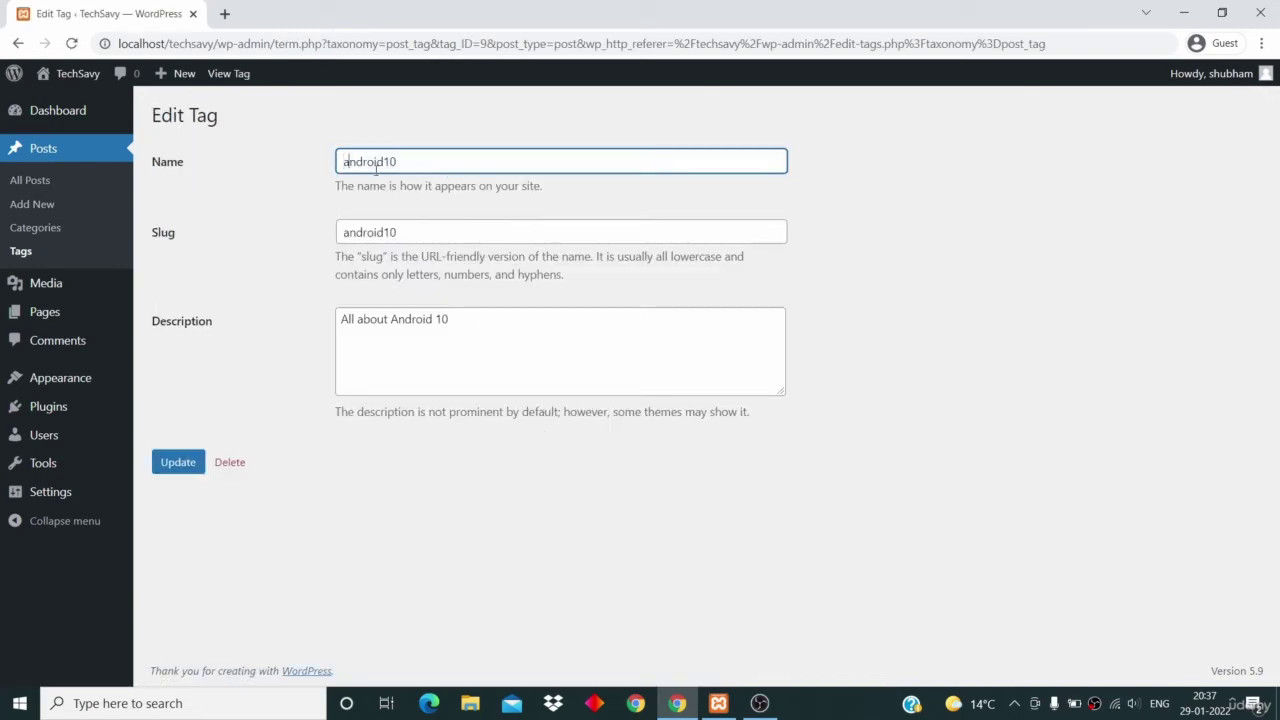
pyautogui.press('BackSpace')
pyautogui.write('A')
pyautogui.click(170, 466)
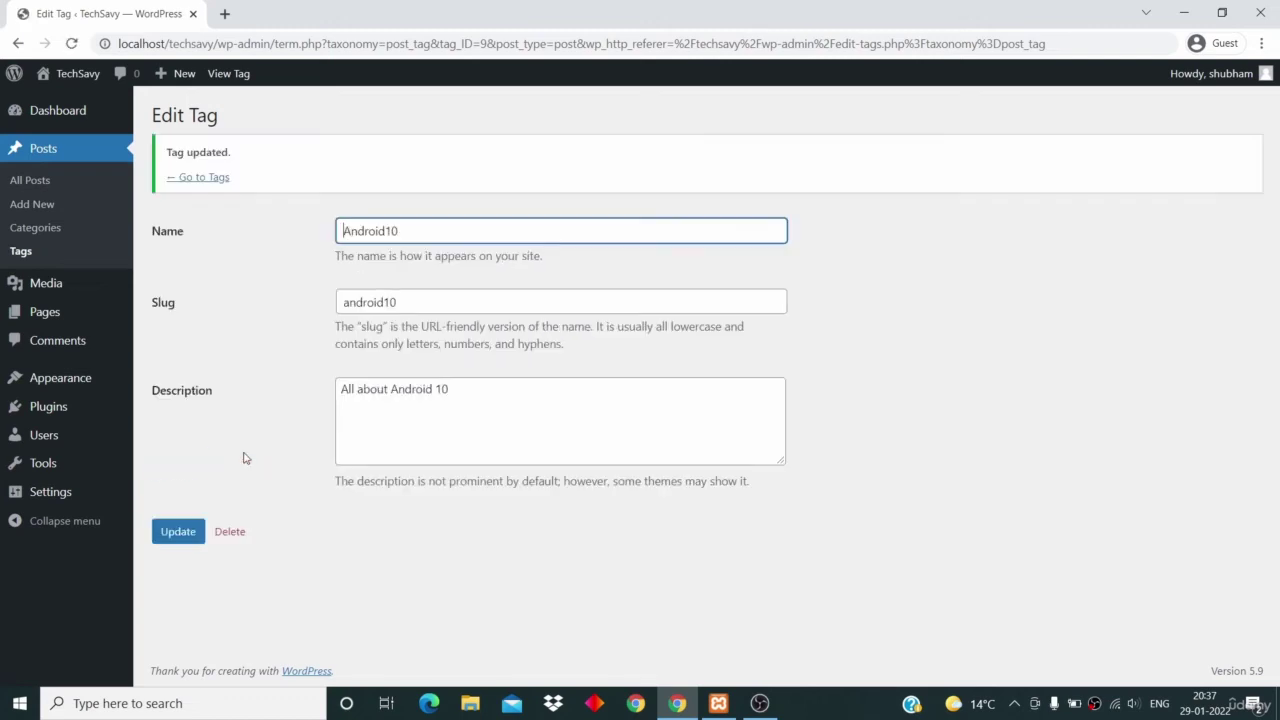
pyautogui.click(200, 177)
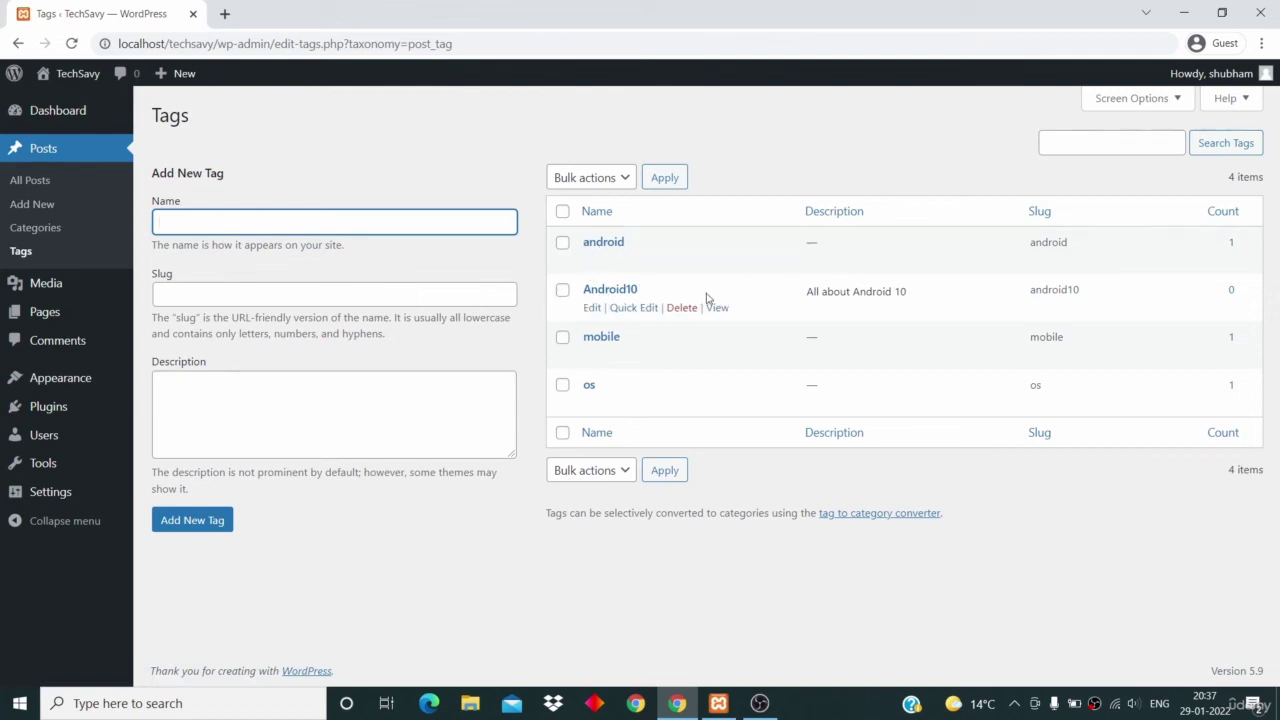
# - Inspect the name and slug fields in the Android10 tag's Quick Edit form and cancel it
pyautogui.click(636, 309)
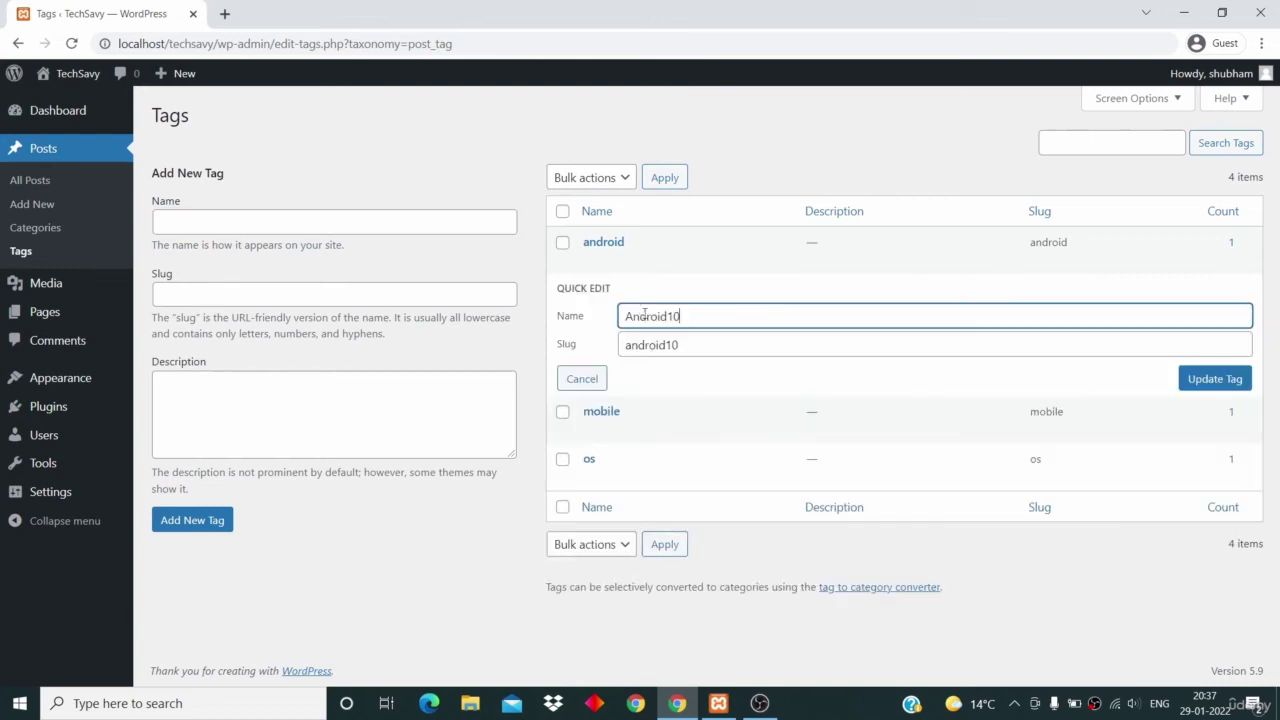
pyautogui.click(720, 347)
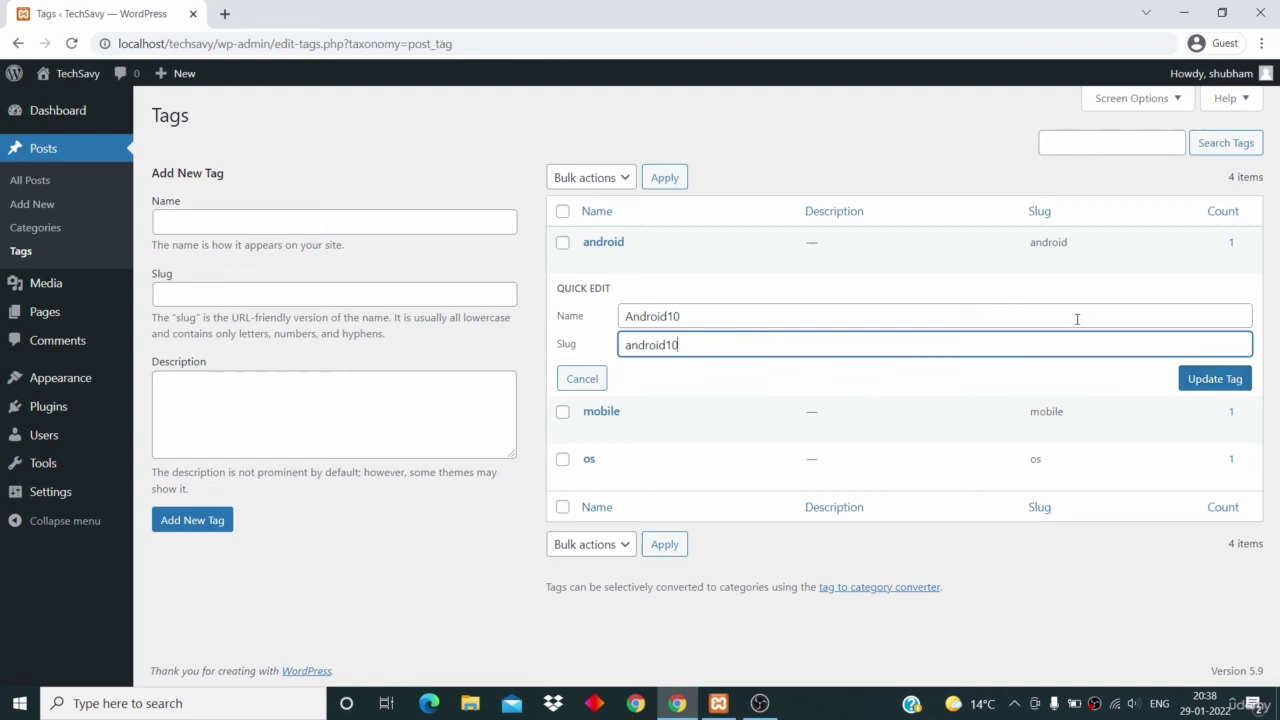
pyautogui.click(582, 379)
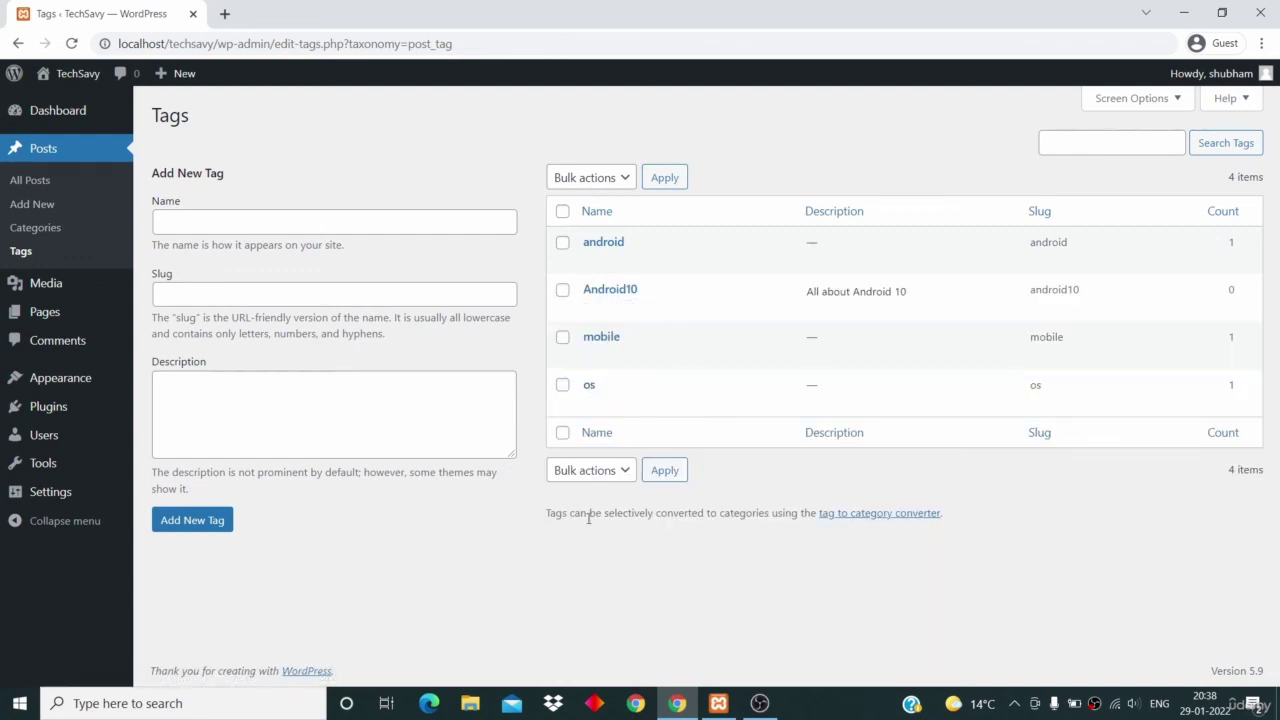
# - Select the os and mobile tags and choose Delete as the bulk action without applying it
pyautogui.click(562, 385)
pyautogui.click(562, 337)
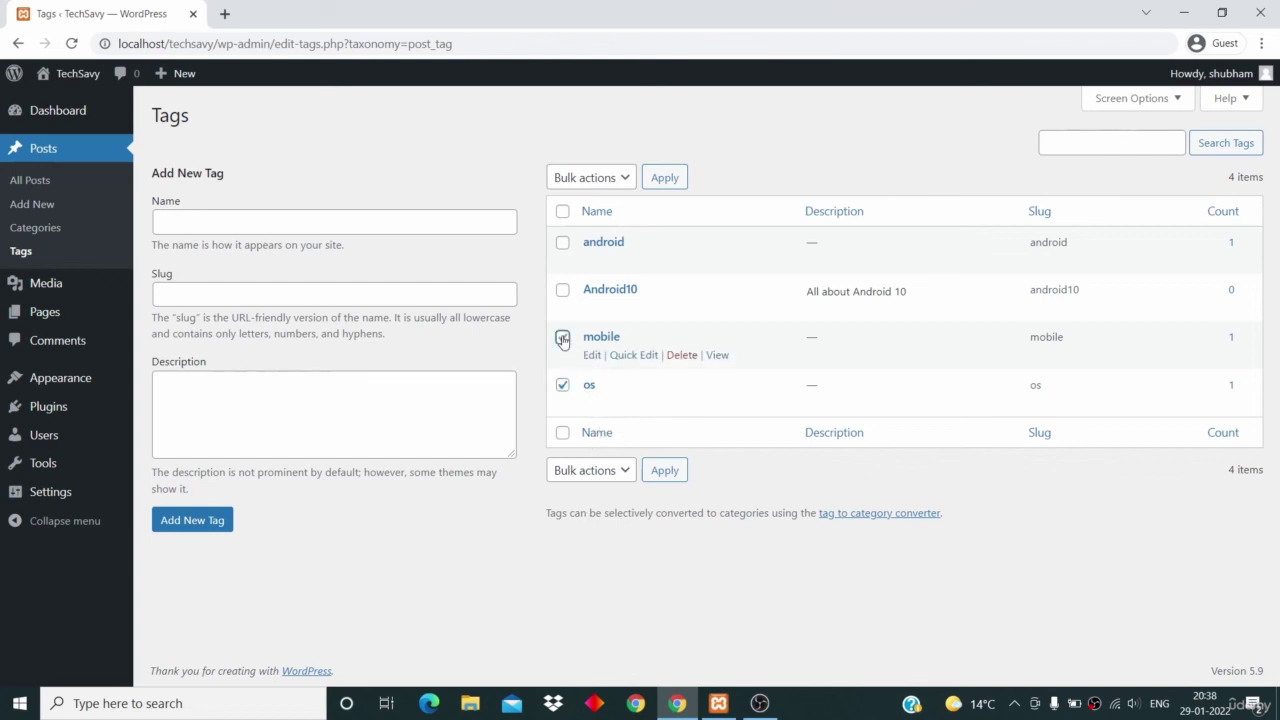
pyautogui.click(587, 178)
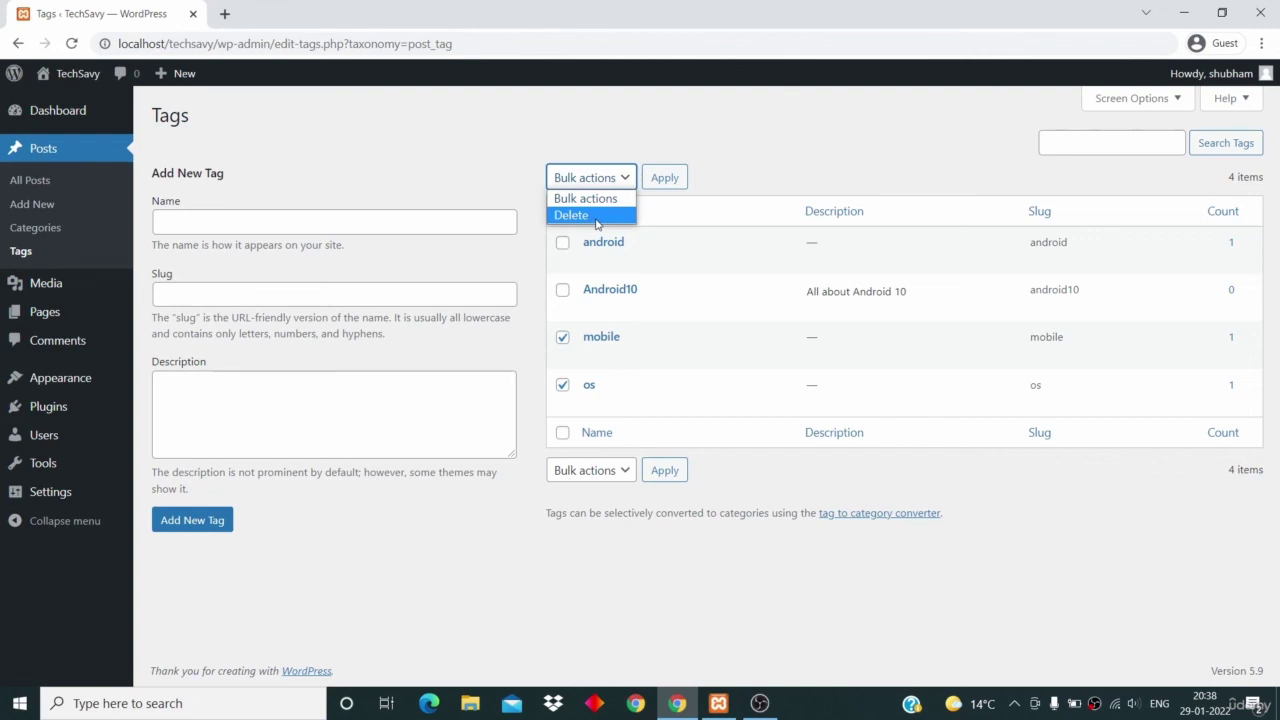
pyautogui.click(596, 218)
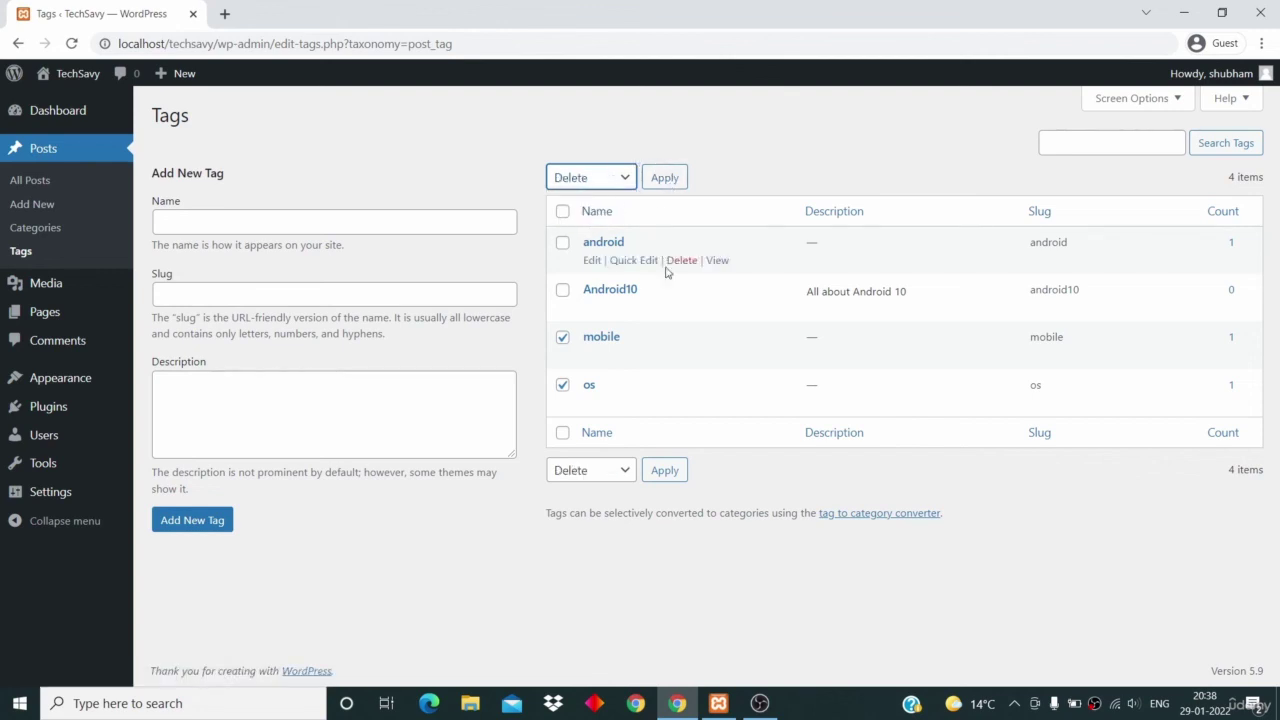
# - Select all tags in the list at once and keep Delete as the bulk action
pyautogui.click(562, 213)
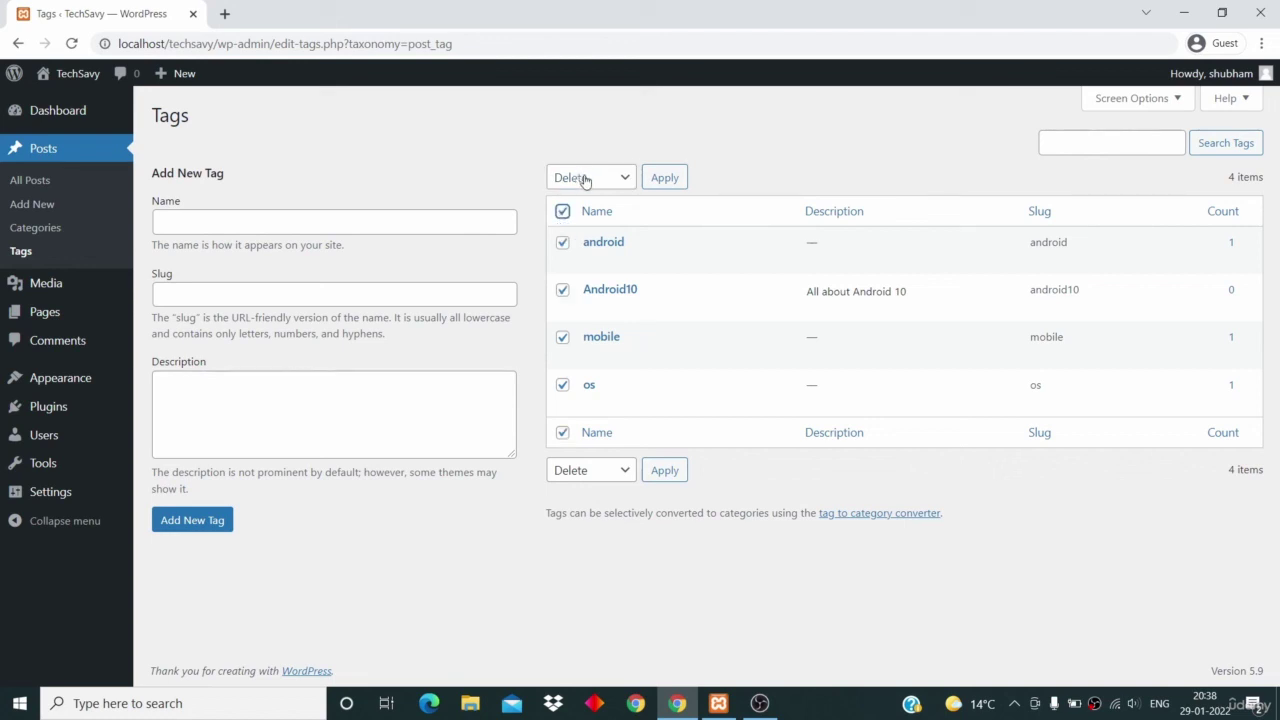
pyautogui.click(587, 179)
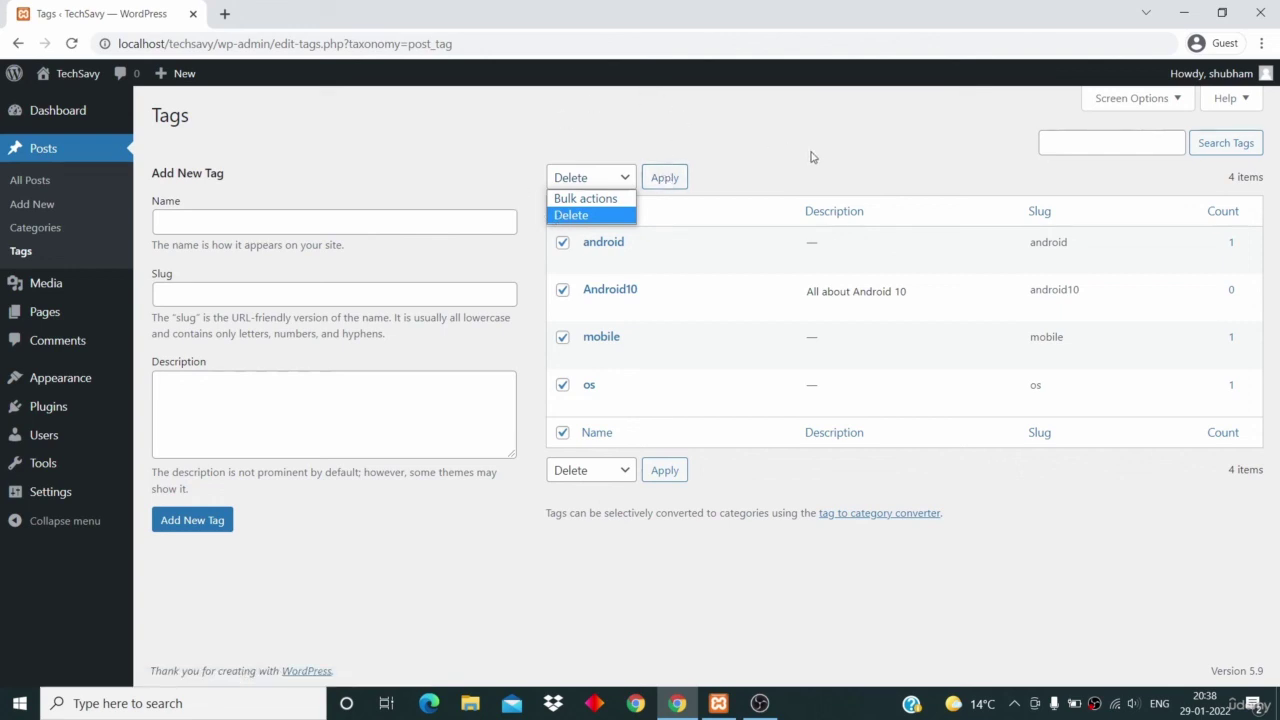
pyautogui.click(730, 318)
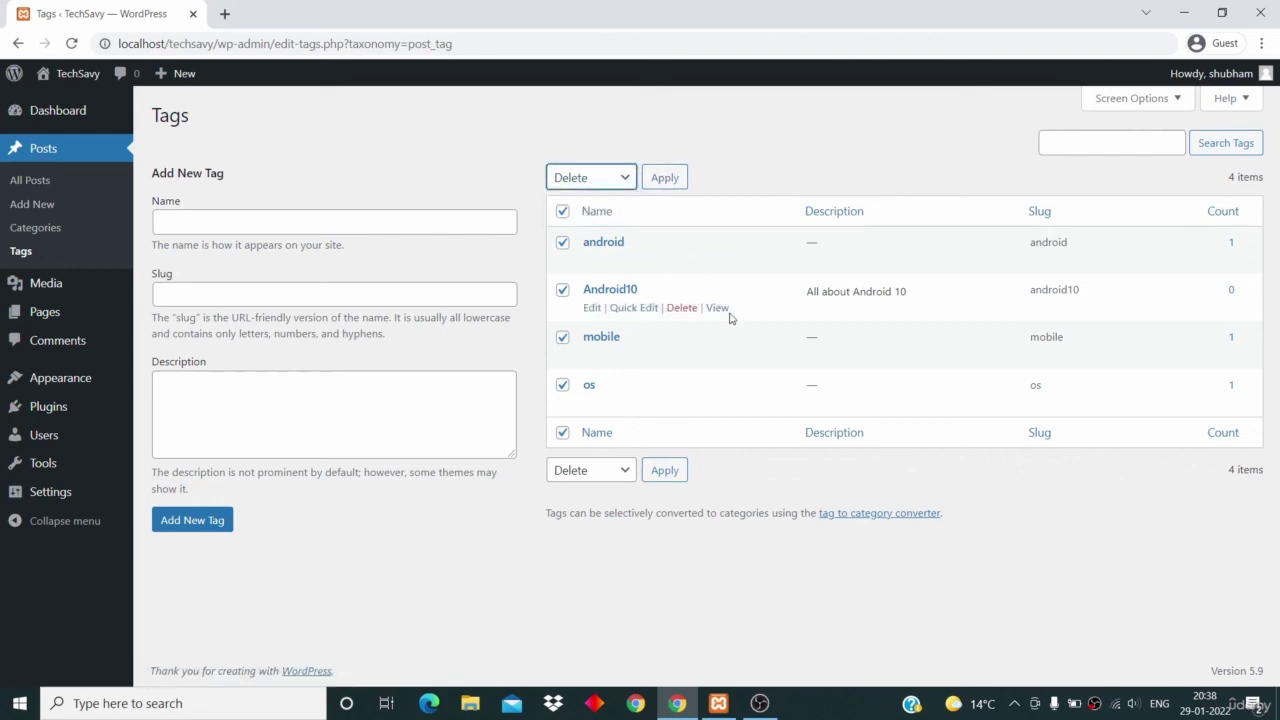